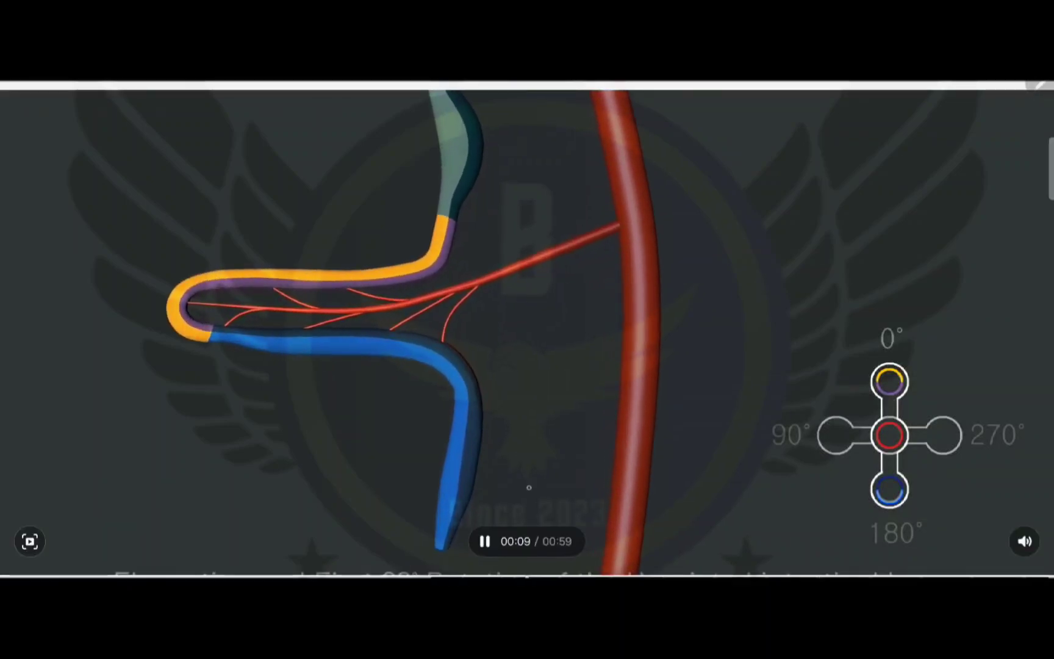
Bring up the S Pen Air command popup over the paused gut-rotation video.
left_click(1021, 491)
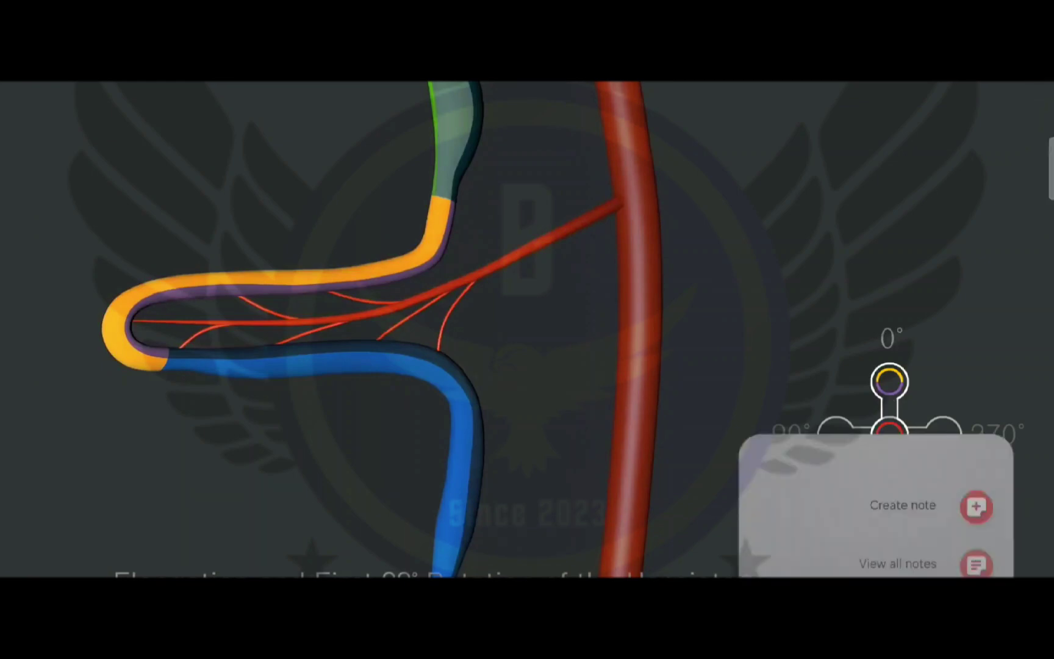
Capture the frame, trace the yellow loop in red labelled 'Mid', and add blue aorta lines.
left_click(977, 505)
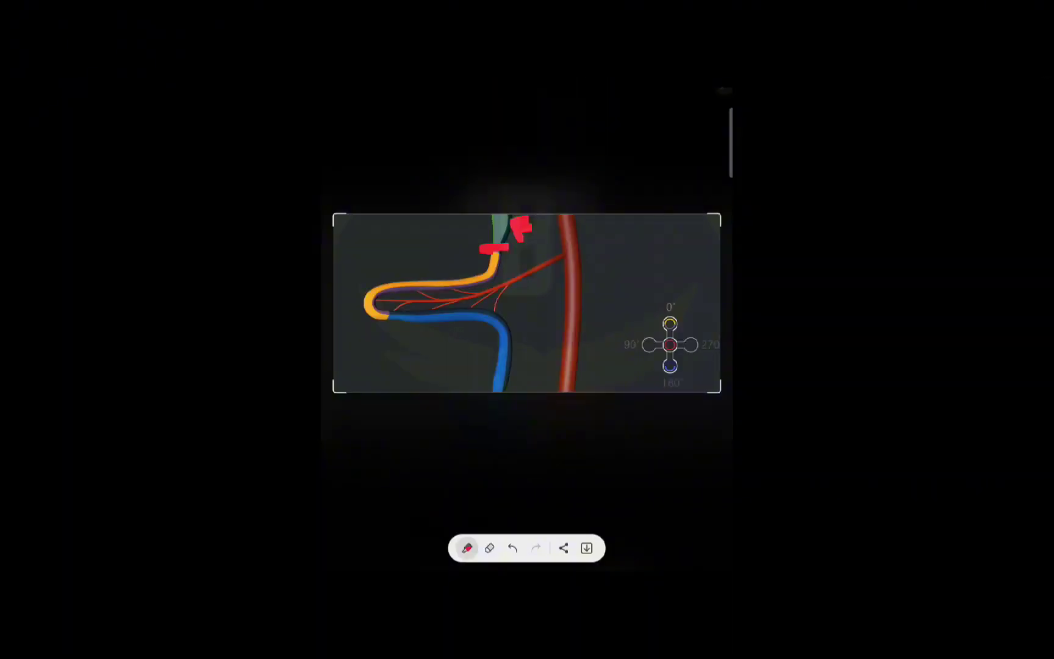
left_click_drag(476, 276, 377, 312)
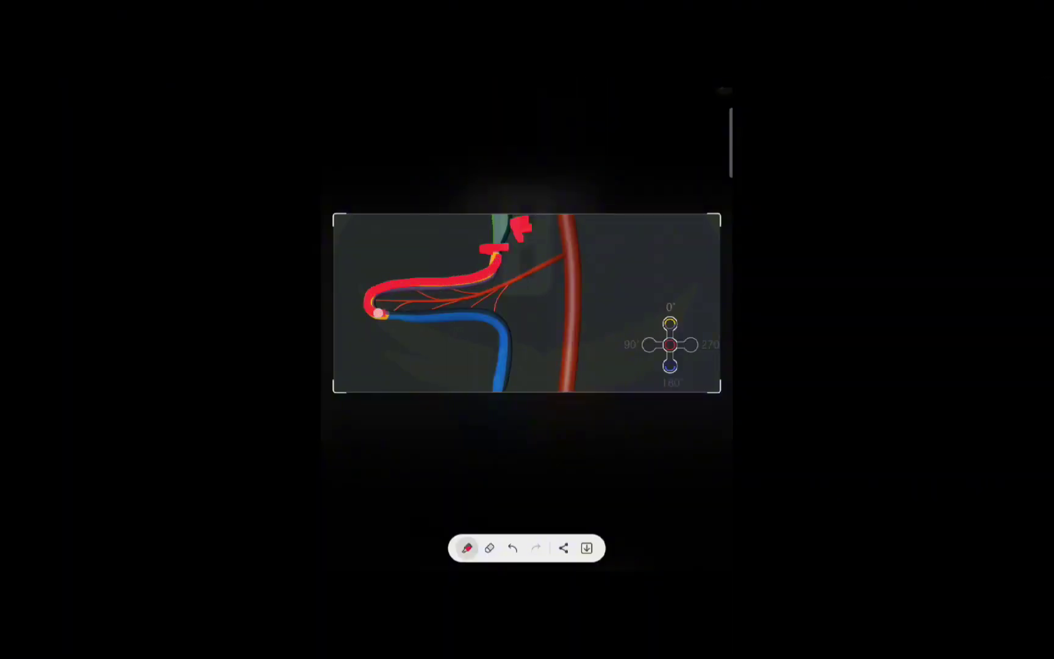
left_click_drag(392, 265, 408, 257)
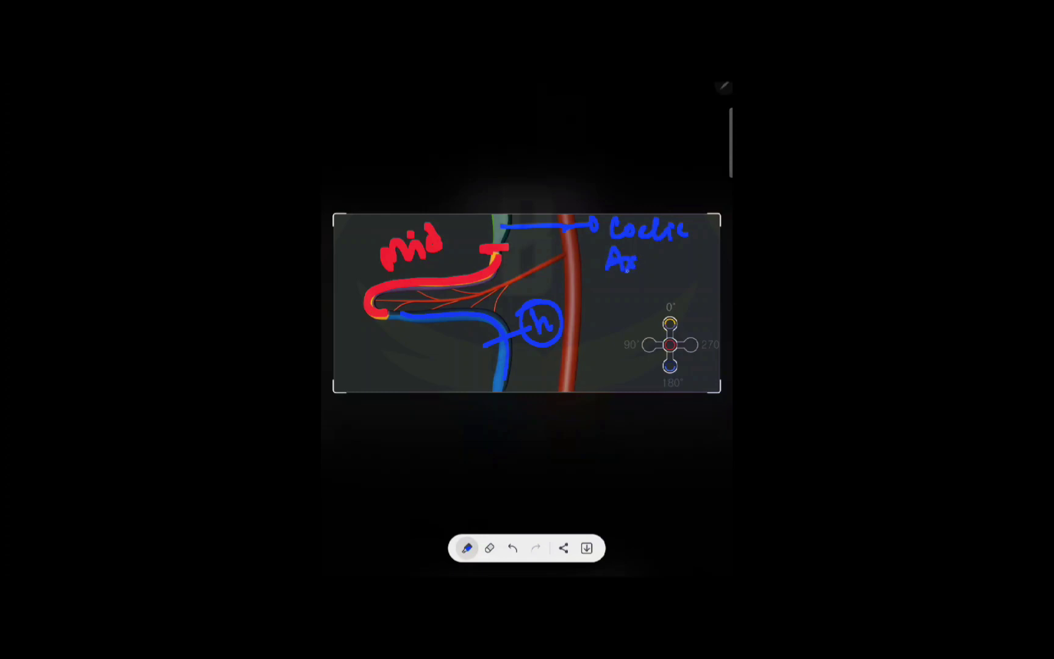
left_click_drag(563, 253, 477, 297)
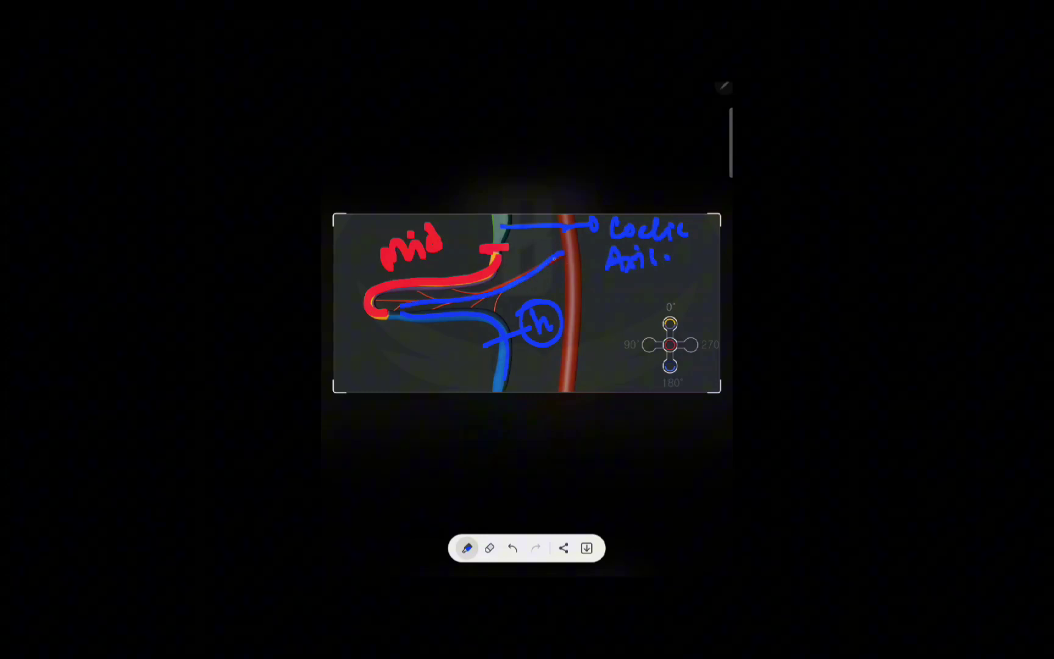
mouse_move(553, 266)
left_mouse_down()
mouse_move(610, 299)
mouse_move(616, 290)
left_mouse_up()
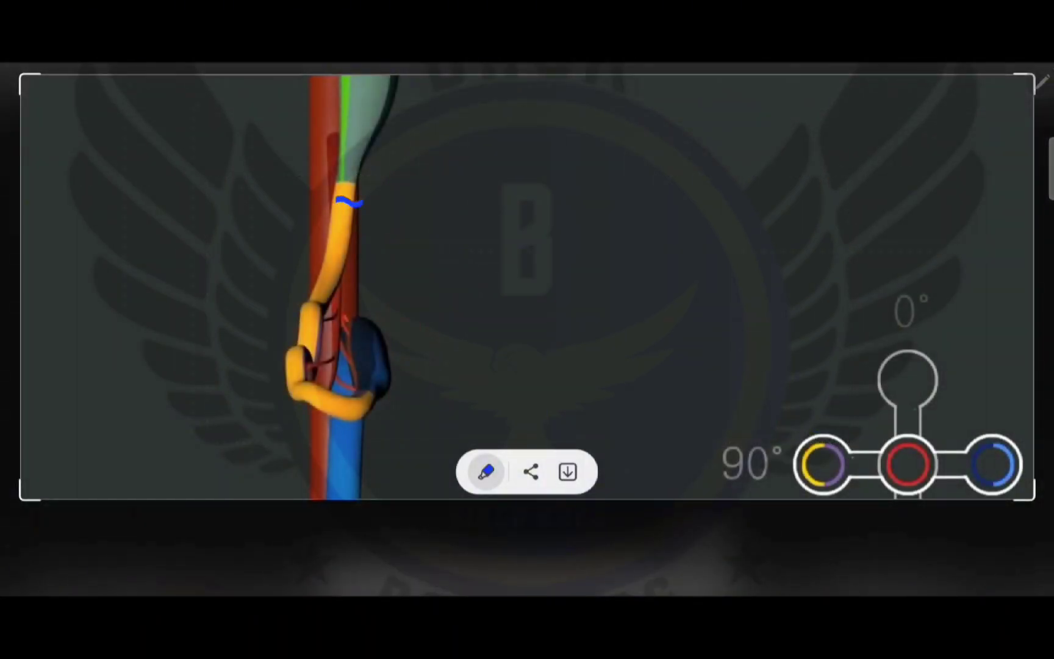
Draw blue curved rotation arrows, a zigzag and a double-headed arrow around the gut loop.
left_click_drag(375, 191, 247, 330)
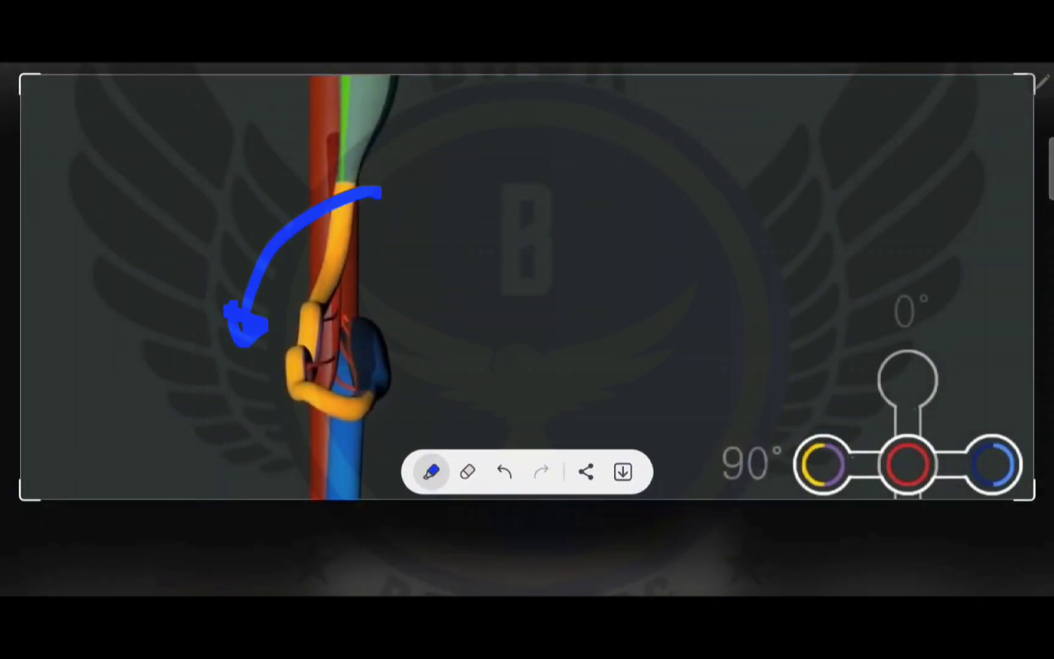
mouse_move(375, 423)
left_mouse_down()
mouse_move(411, 321)
mouse_move(424, 325)
left_mouse_up()
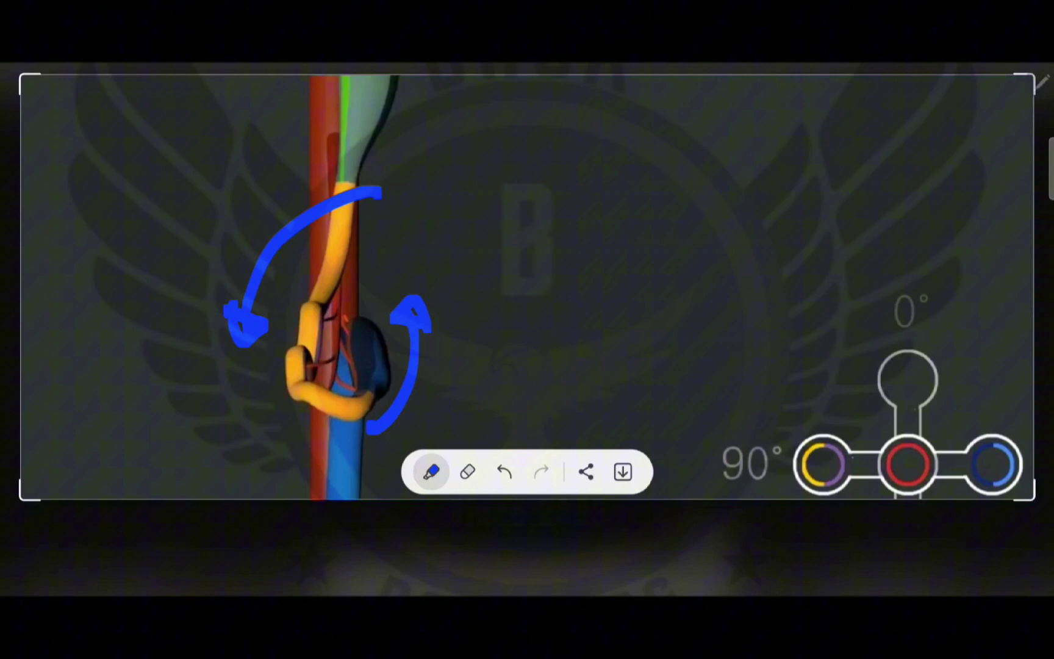
left_click_drag(337, 255, 292, 395)
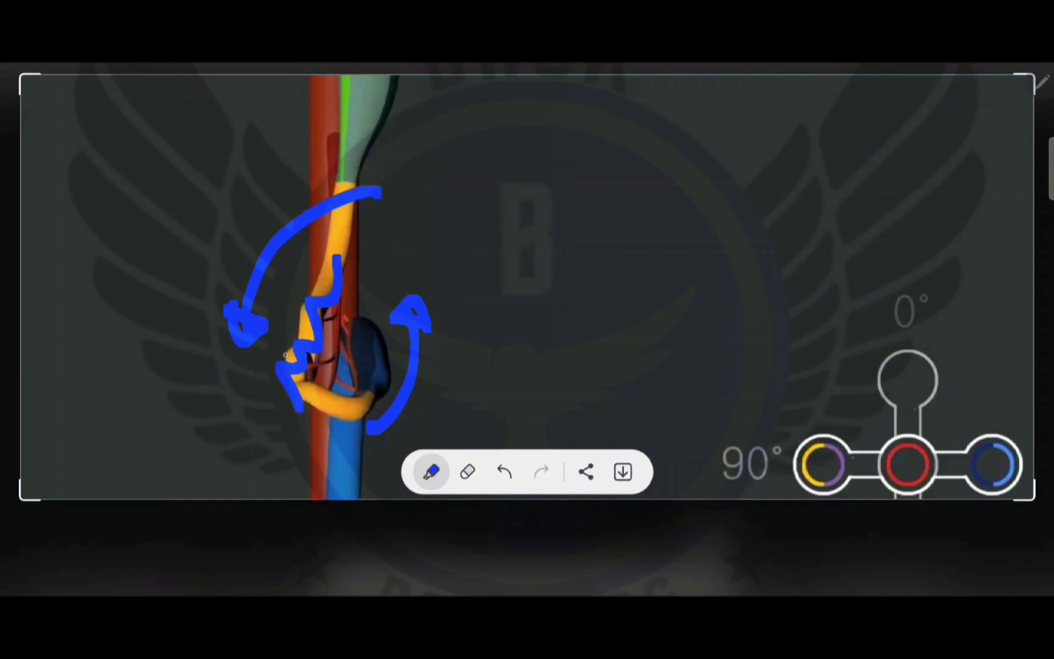
mouse_move(286, 354)
left_mouse_down()
mouse_move(281, 445)
mouse_move(304, 449)
left_mouse_up()
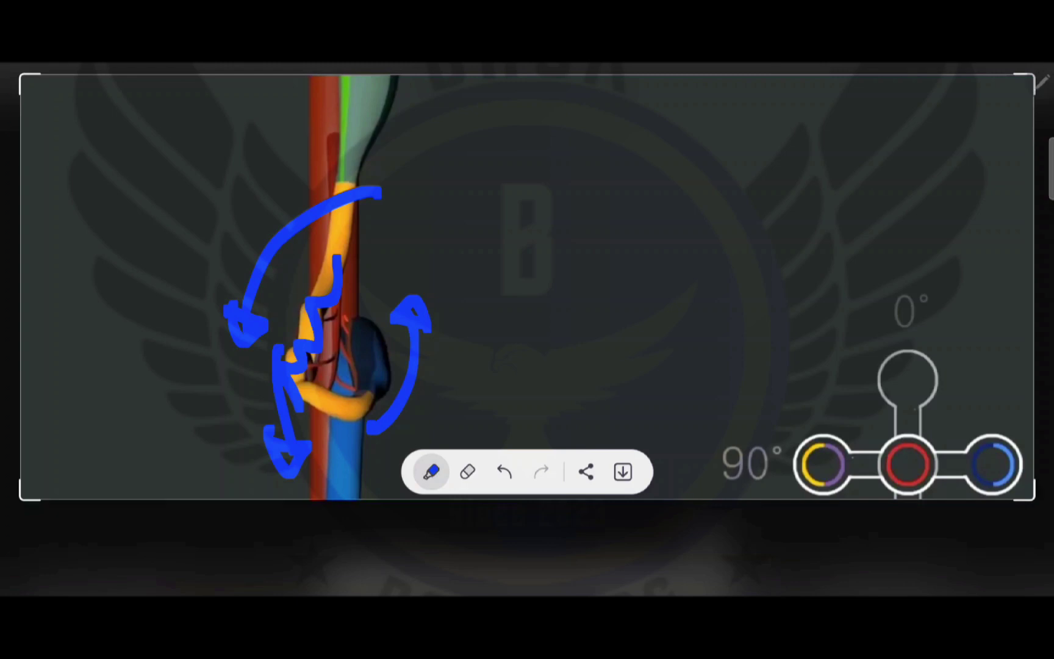
Write a blue '90°' note with an arrow pointing at the dial.
left_click_drag(898, 375, 831, 428)
left_click_drag(744, 383, 778, 424)
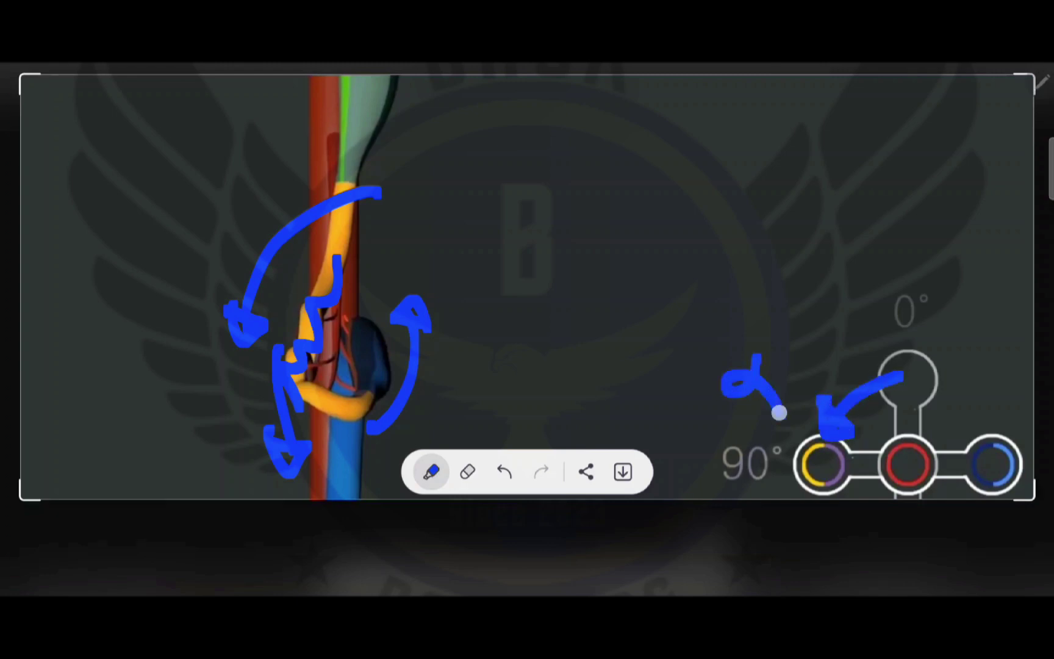
left_click_drag(762, 350, 782, 374)
left_click_drag(758, 310, 771, 334)
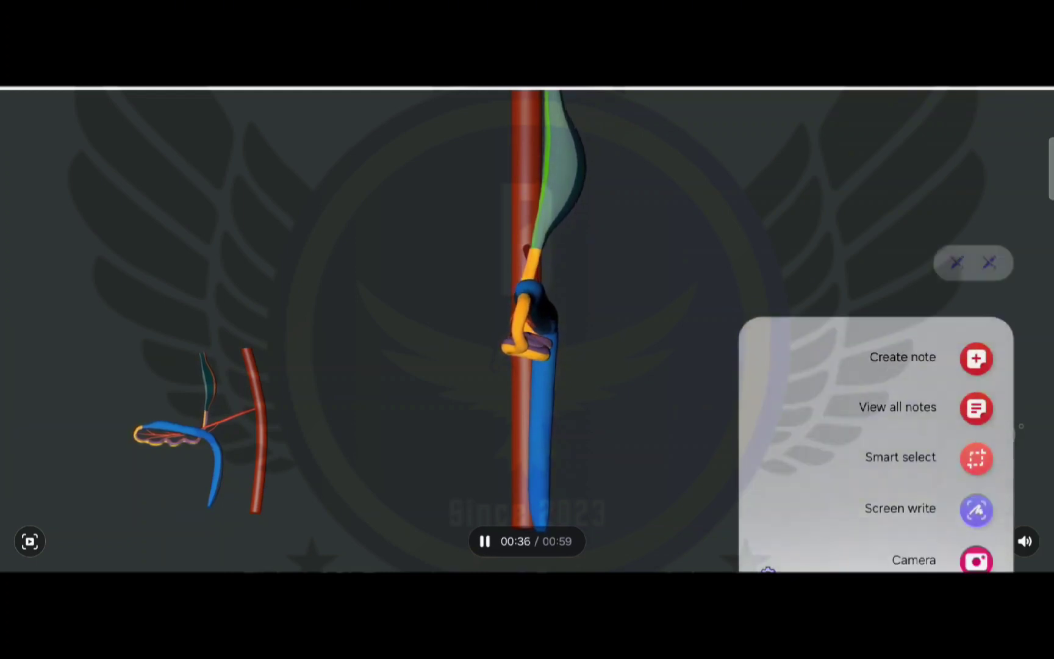
Capture a wide animation strip and add blue marks, rotation arrows and labels.
left_click_drag(62, 250, 986, 488)
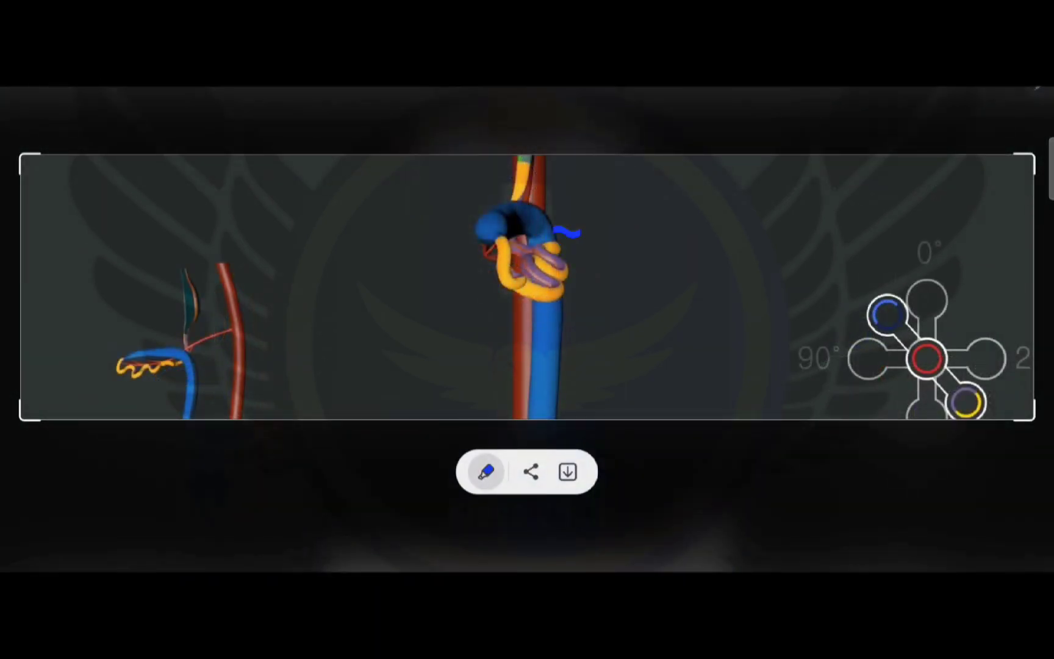
left_click_drag(458, 282, 514, 313)
left_click_drag(151, 288, 156, 325)
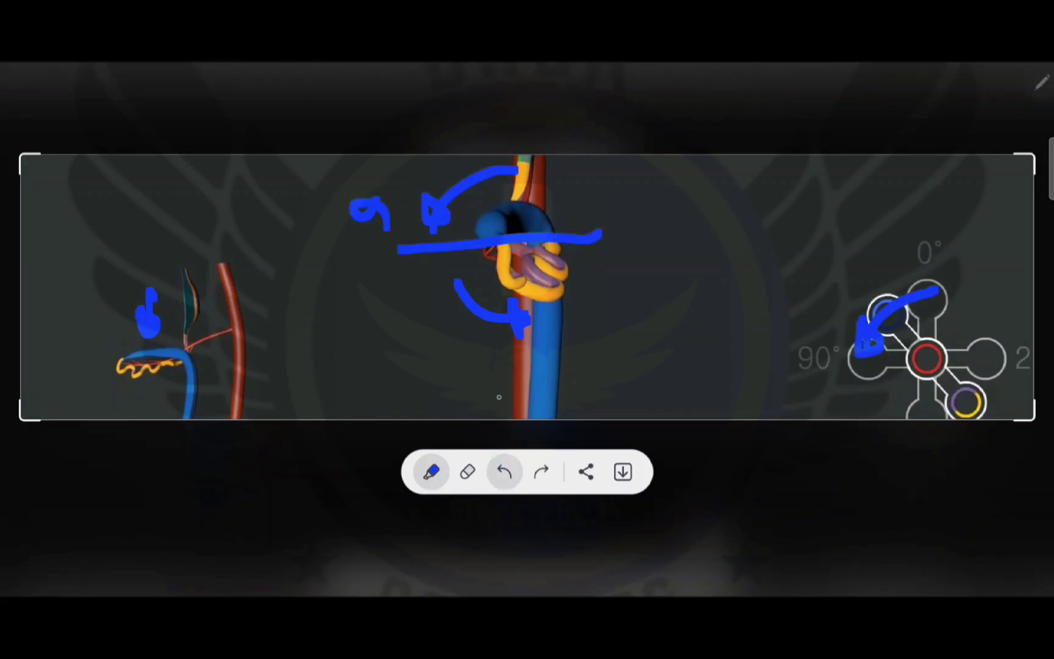
left_click_drag(362, 203, 387, 239)
left_click_drag(375, 165, 387, 198)
mouse_move(399, 317)
left_mouse_down()
mouse_move(416, 352)
mouse_move(421, 288)
left_mouse_up()
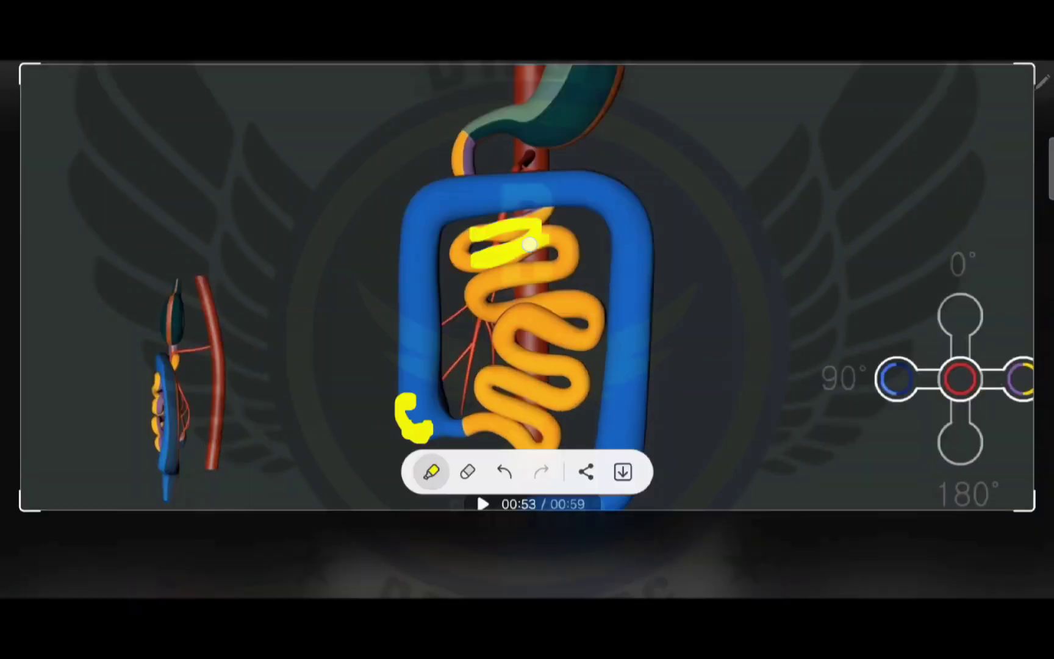
Scribble yellow over the coiled small-intestine loops on the 0:53 capture.
mouse_move(531, 241)
left_mouse_down()
mouse_move(511, 284)
mouse_move(567, 313)
mouse_move(527, 363)
mouse_move(554, 422)
mouse_move(519, 432)
mouse_move(484, 415)
left_mouse_up()
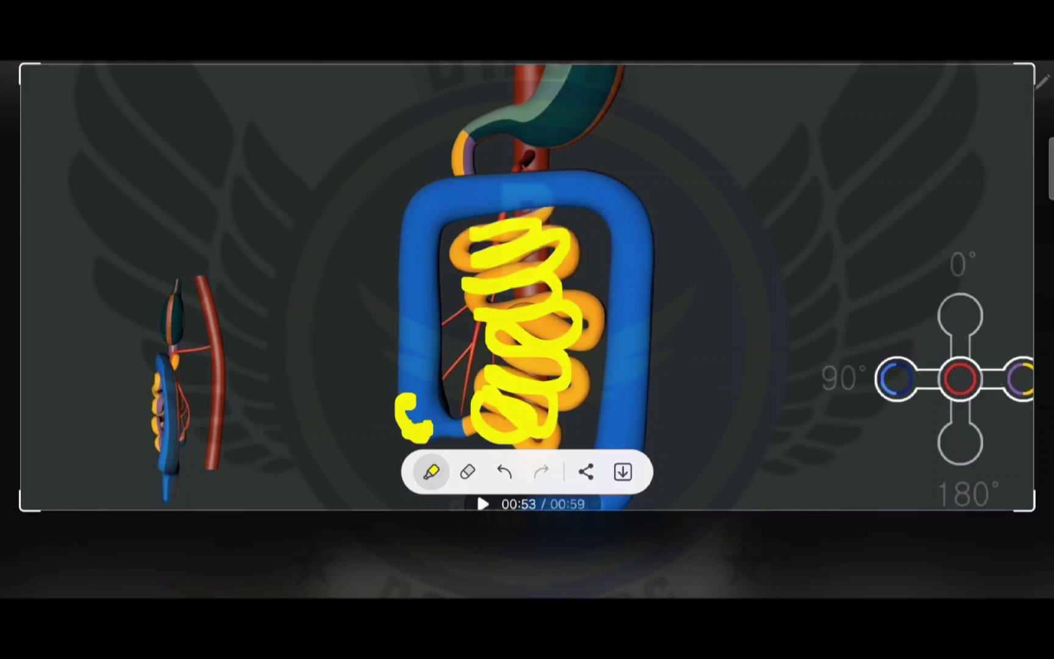
Draw a yellow arrow to the 90° circle, add rotation marks and circle a note.
mouse_move(951, 284)
left_mouse_down()
mouse_move(890, 338)
mouse_move(913, 346)
left_mouse_up()
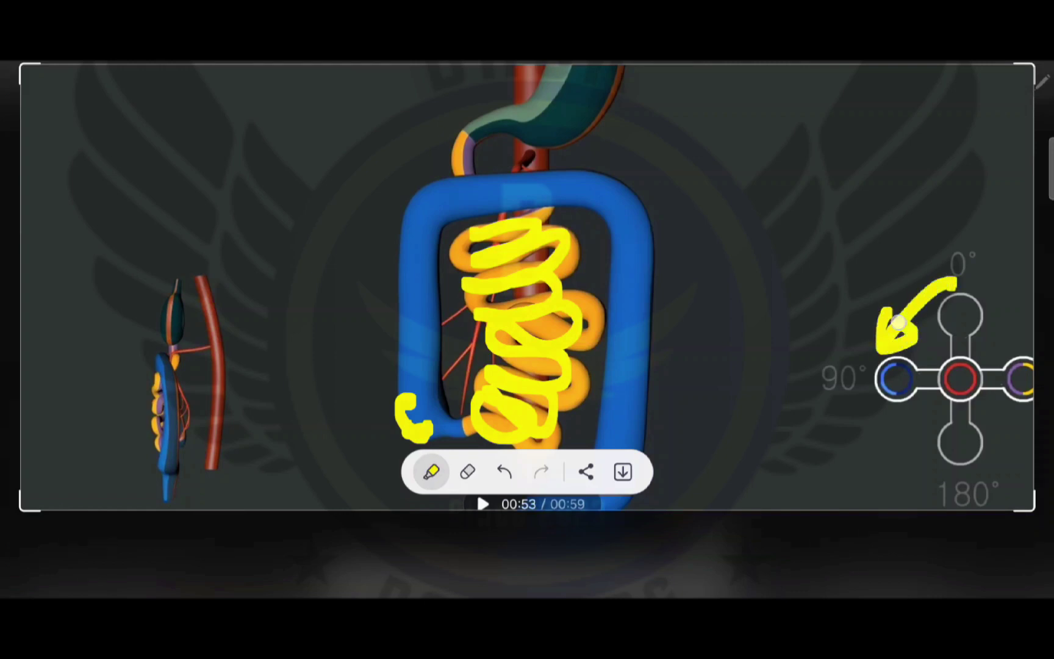
left_click_drag(816, 280, 844, 308)
left_click_drag(840, 242, 843, 276)
mouse_move(860, 412)
left_mouse_down()
mouse_move(881, 474)
mouse_move(942, 486)
left_mouse_up()
mouse_move(935, 420)
left_mouse_down()
mouse_move(946, 435)
mouse_move(1004, 408)
left_mouse_up()
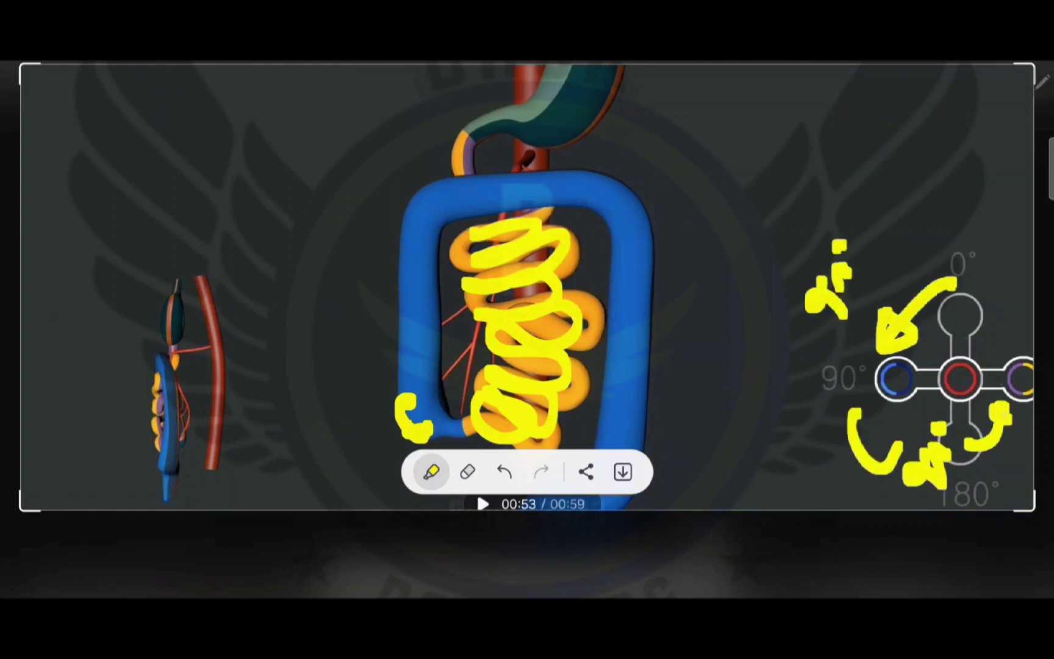
left_click_drag(857, 214, 865, 223)
Write a yellow '270°' above the circled note.
mouse_move(672, 197)
left_mouse_down()
mouse_move(692, 177)
mouse_move(733, 223)
left_mouse_up()
left_click_drag(708, 144, 741, 185)
left_click_drag(741, 132, 770, 119)
left_click_drag(758, 78, 754, 91)
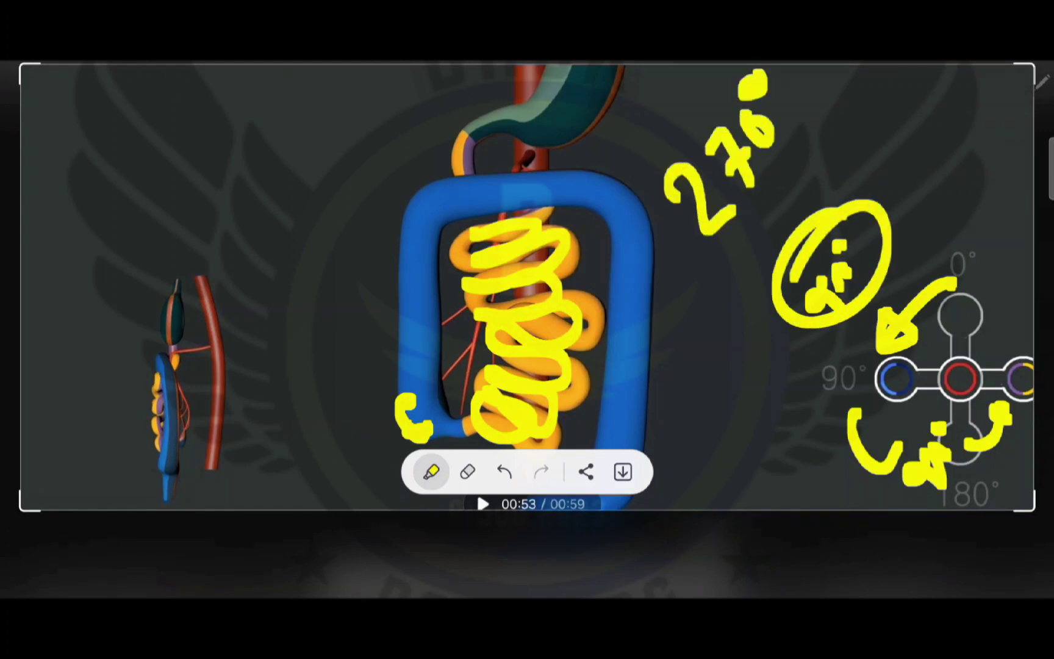
Write yellow '6week' and '12weeks' at top left with a diagonal dividing line.
mouse_move(199, 191)
left_mouse_down()
mouse_move(185, 214)
mouse_move(252, 99)
mouse_move(288, 78)
left_mouse_up()
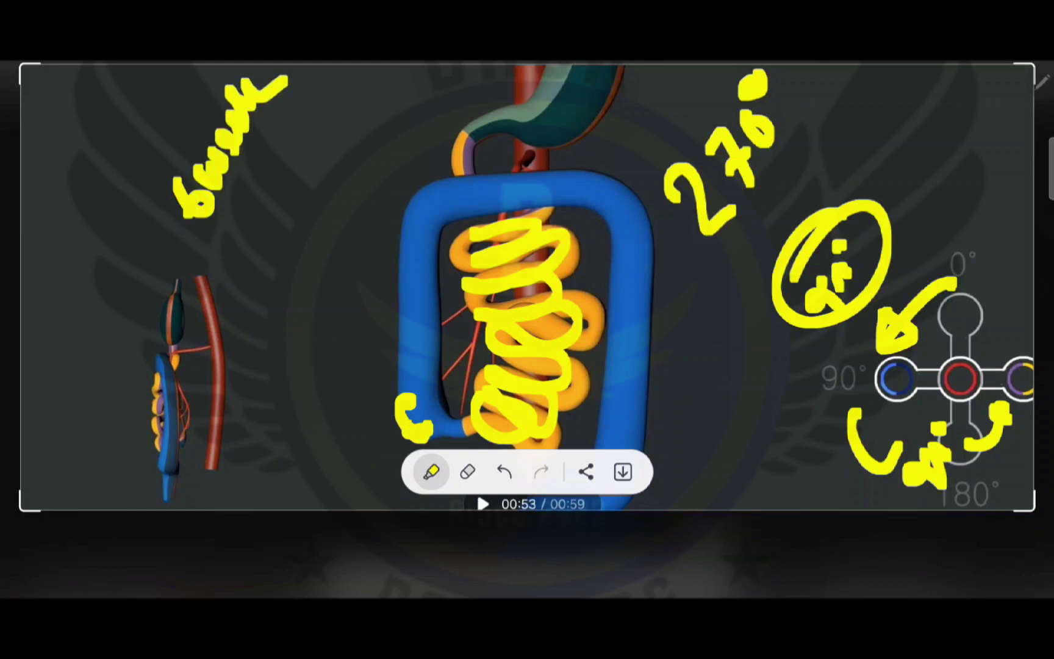
mouse_move(254, 277)
left_mouse_down()
mouse_move(247, 292)
mouse_move(304, 272)
mouse_move(326, 189)
mouse_move(370, 107)
mouse_move(400, 90)
left_mouse_up()
left_click_drag(281, 370, 458, 83)
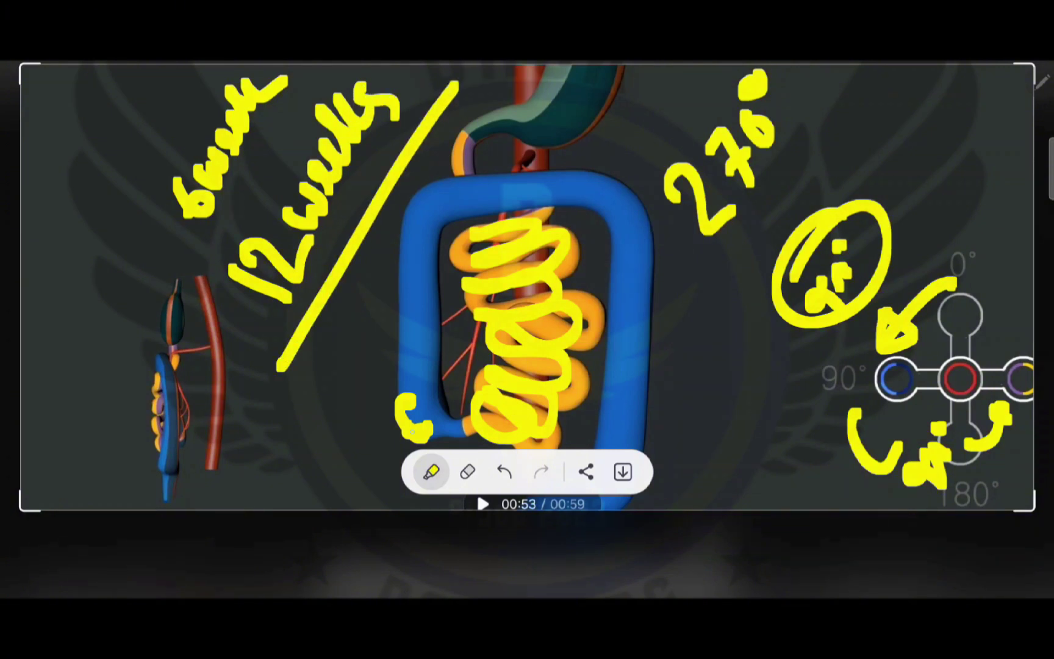
Erase the '12weeks' note and its diagonal line.
left_click(466, 471)
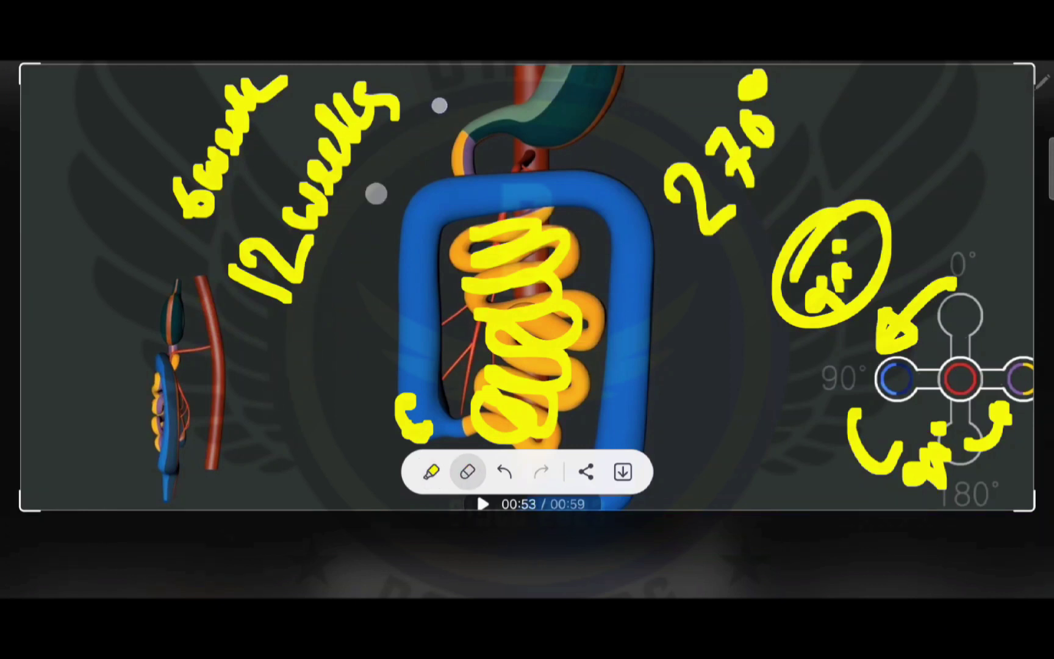
mouse_move(303, 367)
left_mouse_down()
mouse_move(362, 115)
mouse_move(264, 256)
mouse_move(271, 280)
left_mouse_up()
left_click(430, 472)
Write yellow 'SMA / Axis.' beside 6week and fill the dial's red centre yellow.
left_click_drag(247, 239, 322, 149)
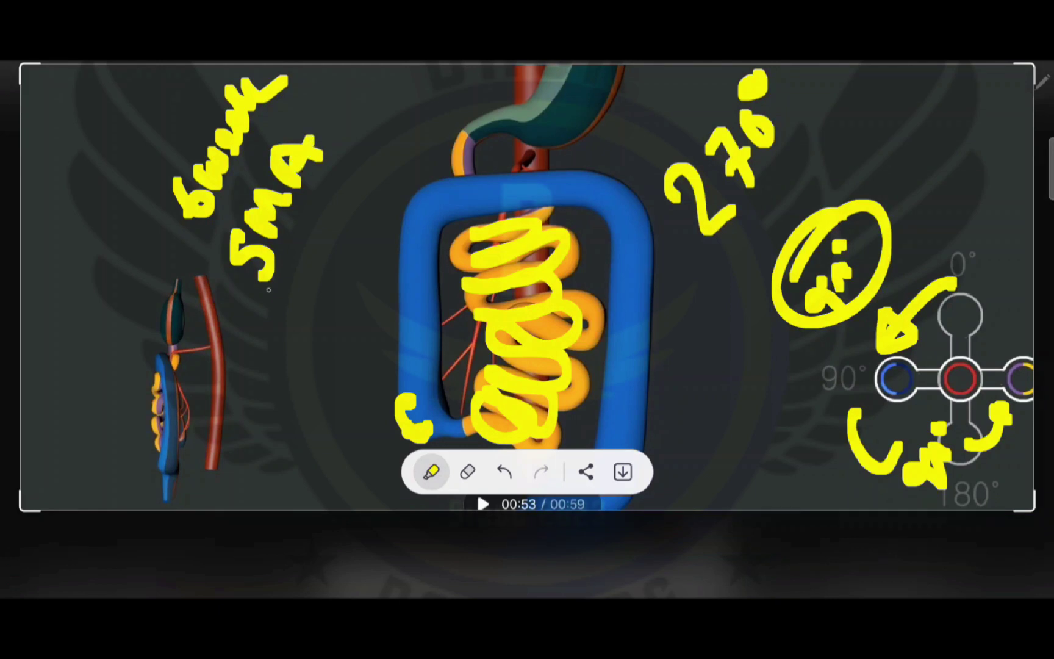
left_click_drag(256, 325, 362, 132)
left_click_drag(288, 329, 362, 238)
mouse_move(337, 222)
left_mouse_down()
mouse_move(358, 194)
mouse_move(387, 202)
left_mouse_up()
left_click_drag(398, 165, 400, 170)
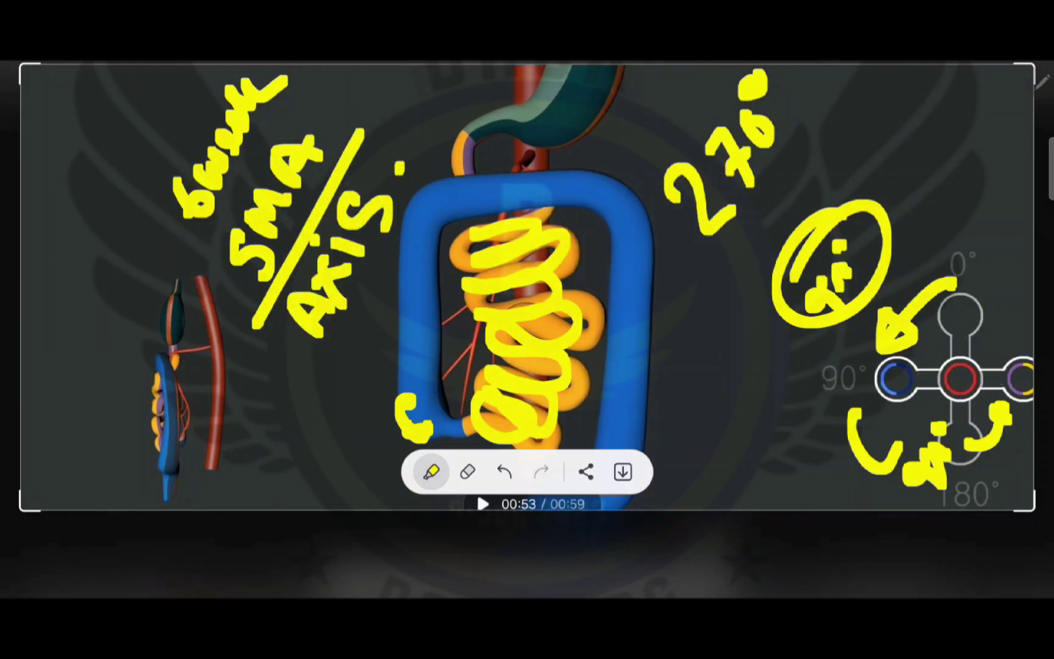
mouse_move(964, 366)
left_mouse_down()
mouse_move(957, 396)
mouse_move(961, 385)
left_mouse_up()
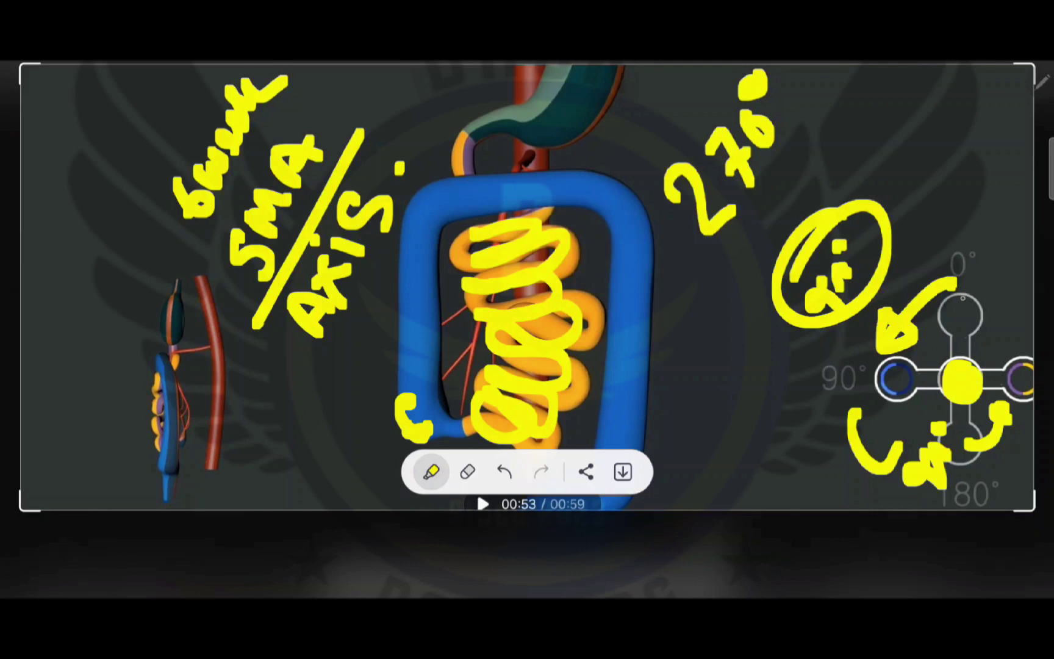